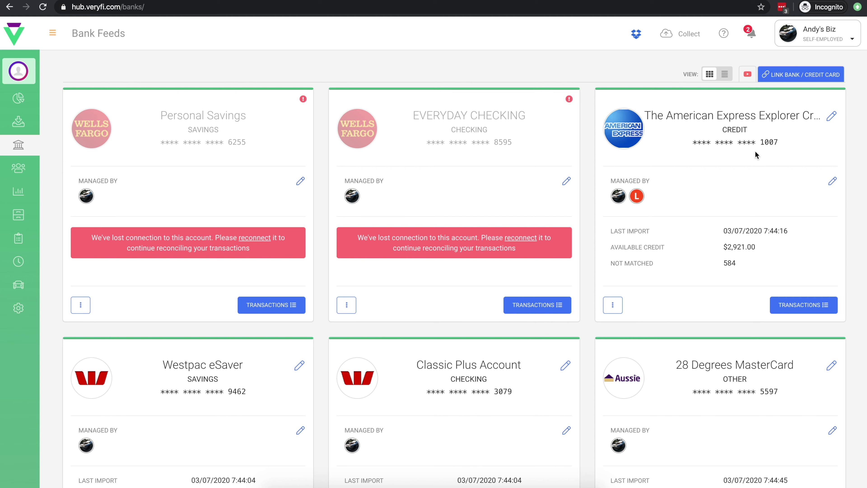
- Search 'wells fargo' among institutions, choose Wells Fargo, then close its login form without linking
click(783, 77)
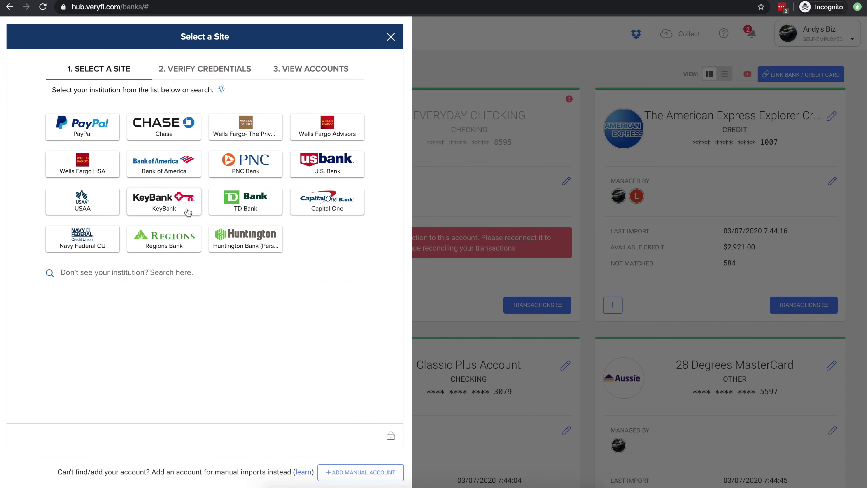
click(128, 273)
text(wells fargo)
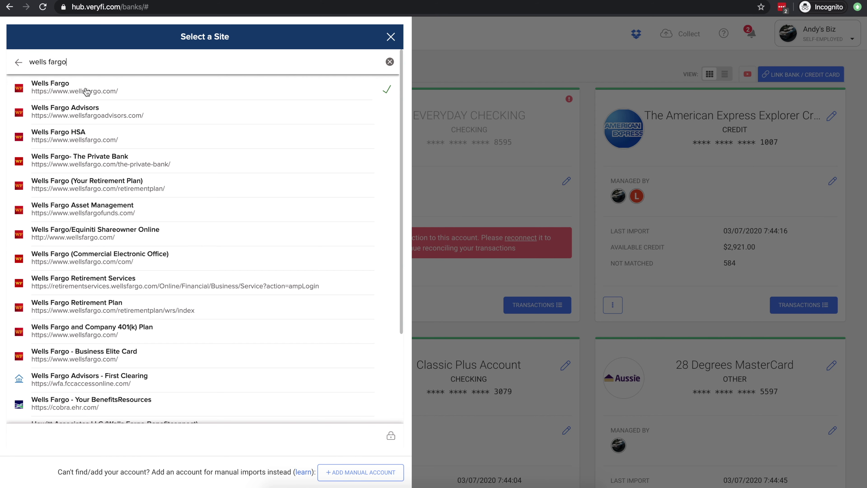
click(86, 92)
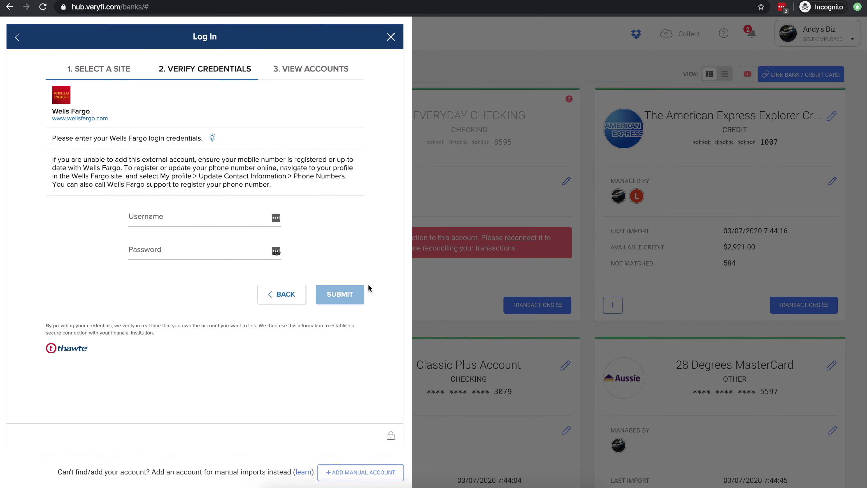
click(389, 35)
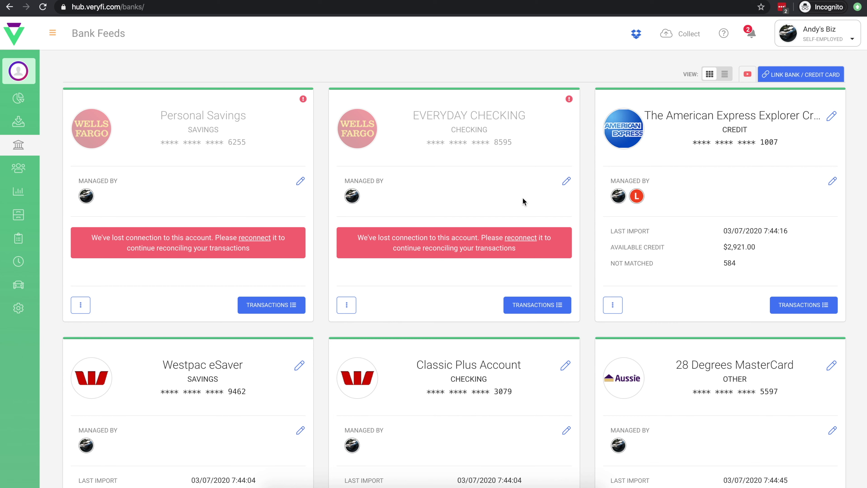
- Show the Everyday Checking card's Reconnect, Import transactions and Disconnect options
mouse_move(569, 100)
click(346, 304)
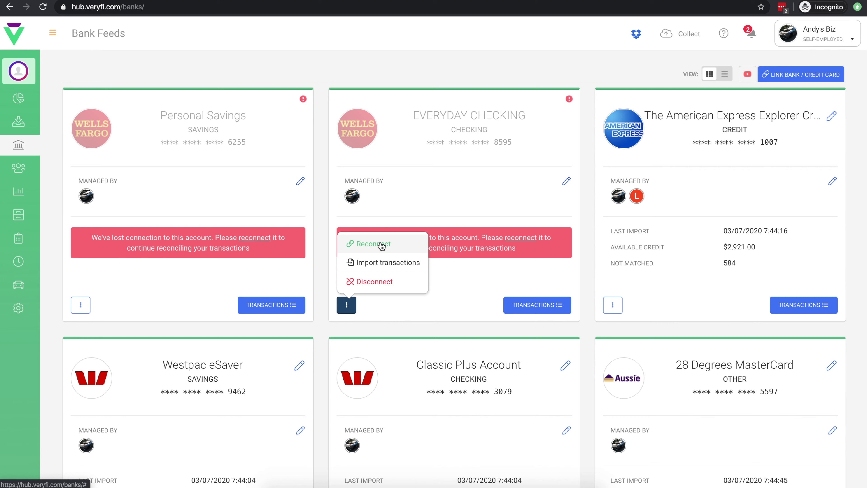
click(407, 216)
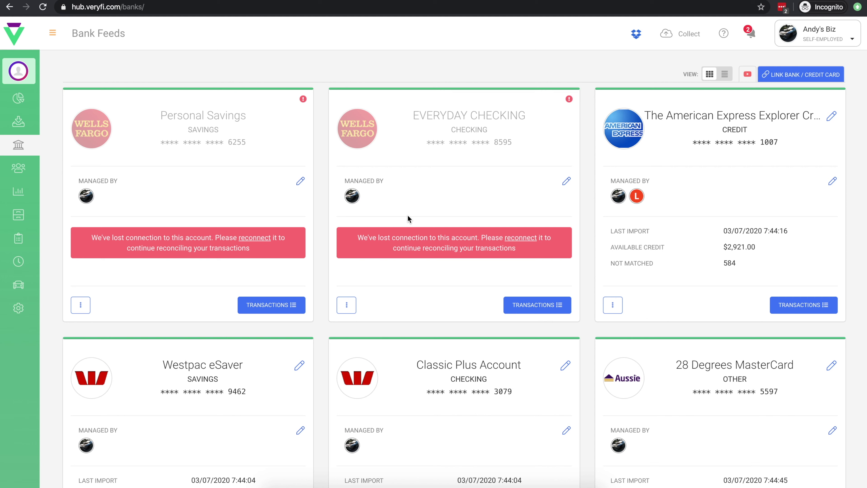
- Add a manual American Express account, entering the owner's account name and the card's last four digits
click(814, 78)
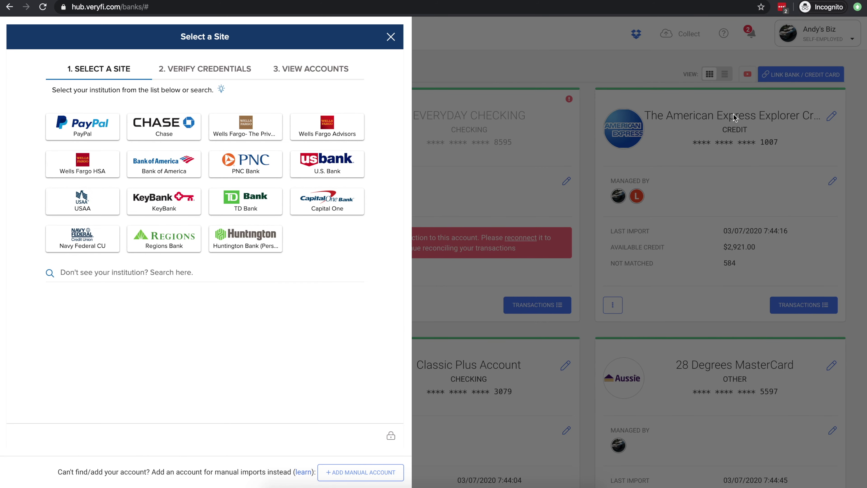
click(350, 473)
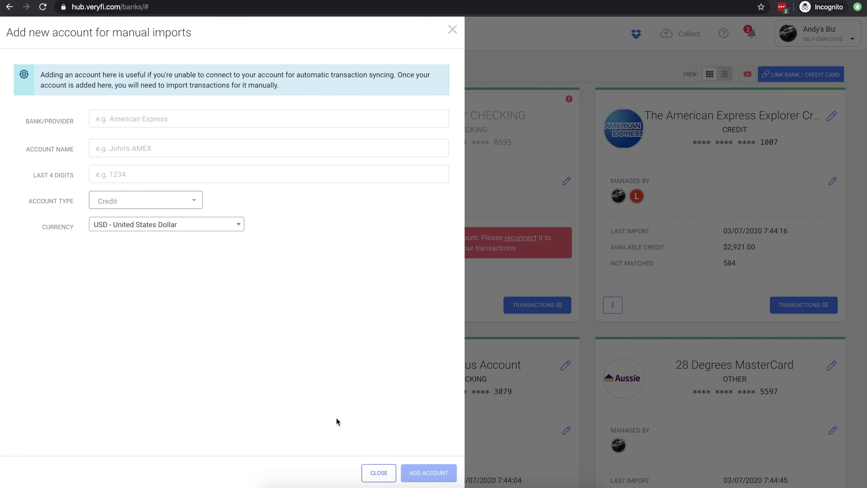
text(American Express)
key(Tab)
text(Andy's AMEX)
key(Tab)
text(1234)
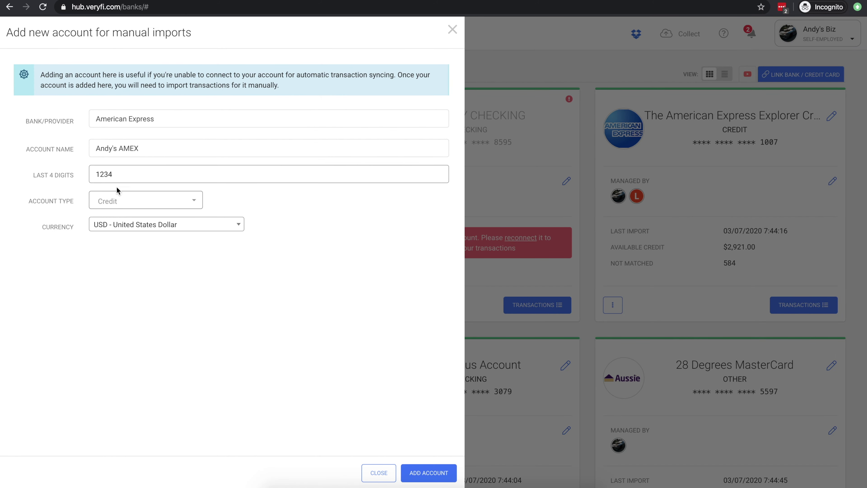
click(428, 472)
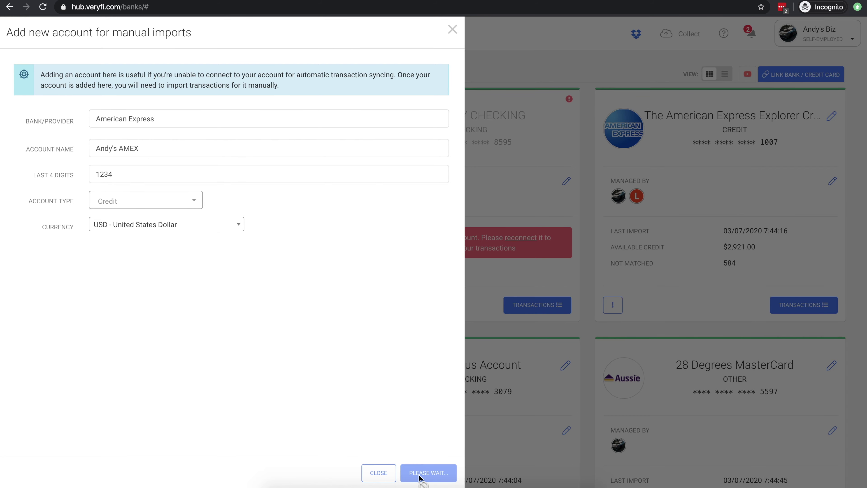
scroll(475, 463, down, 10)
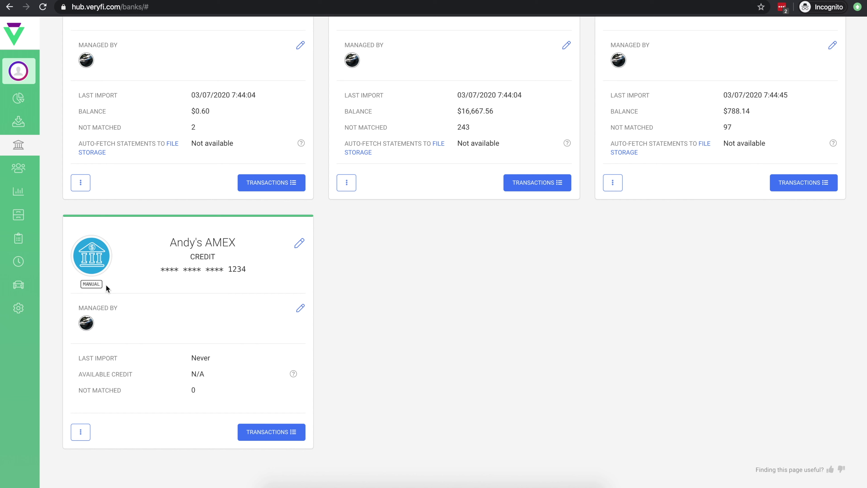
- Choose Import transactions from the new AMEX card's action menu
click(81, 432)
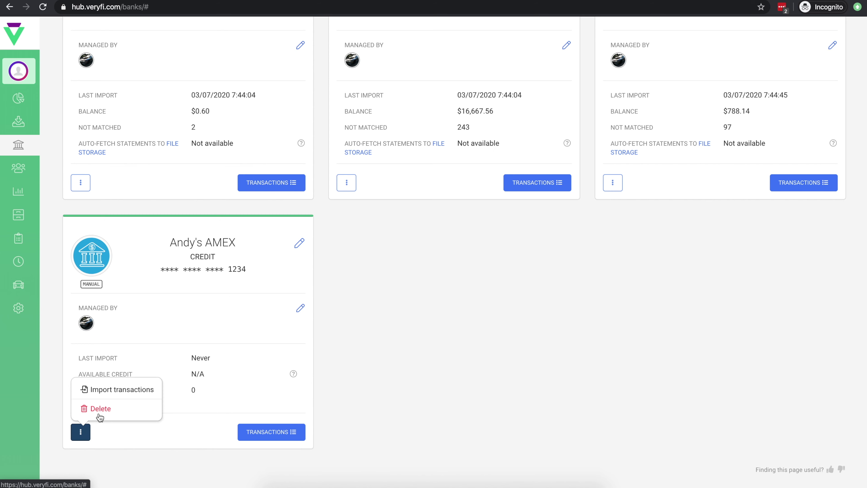
click(111, 390)
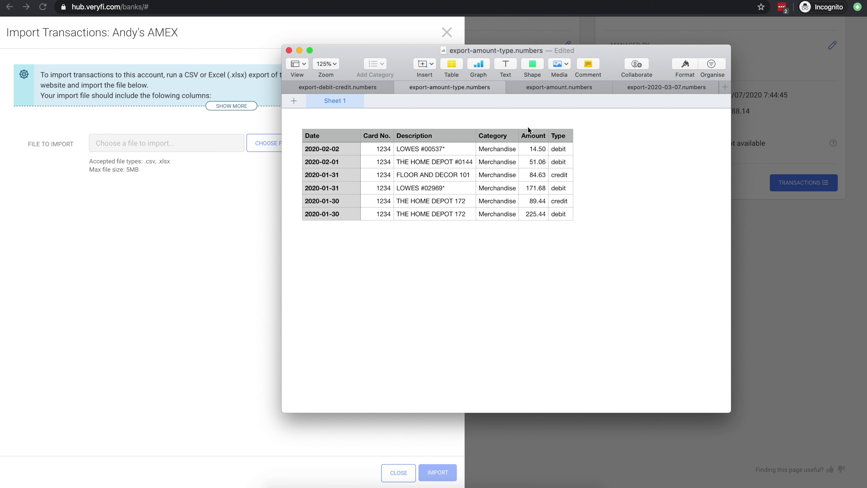
- Compare the export-debit-credit, export-amount-type and export-amount samples in Numbers, then return to Veryfi
click(362, 87)
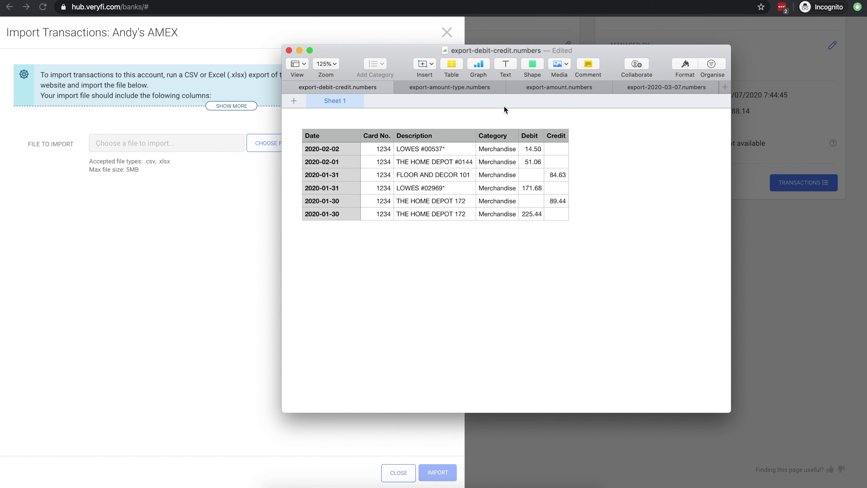
click(454, 87)
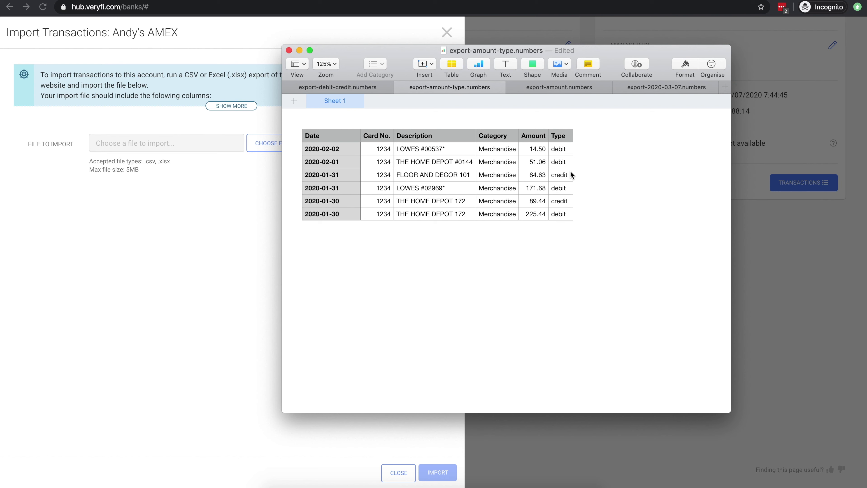
click(555, 86)
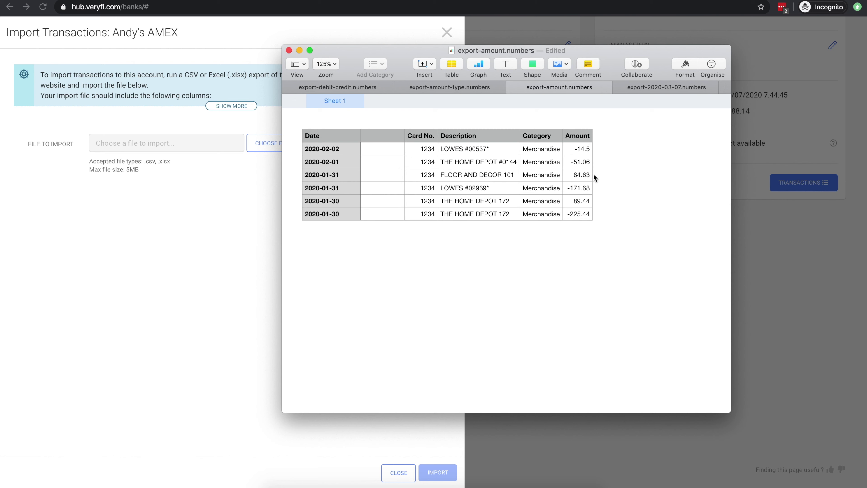
click(233, 219)
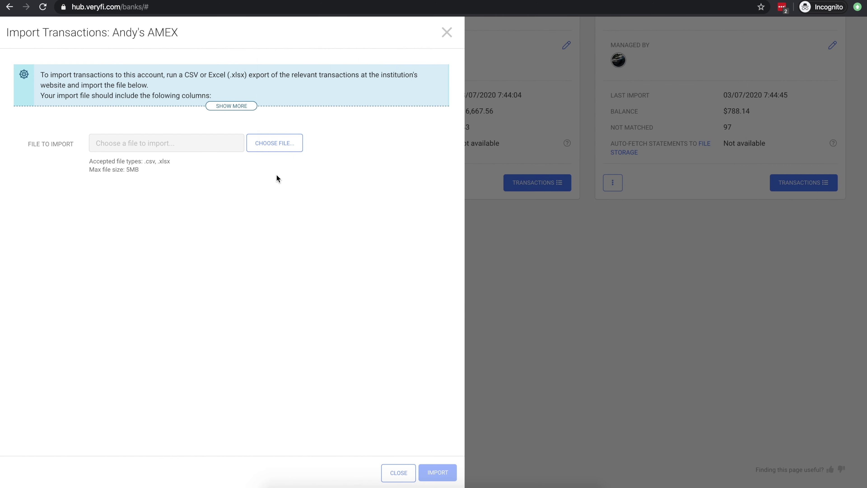
- Choose export-2020-03-07.csv, rename its A1 heading from Transaction to Date, and revalidate
click(269, 146)
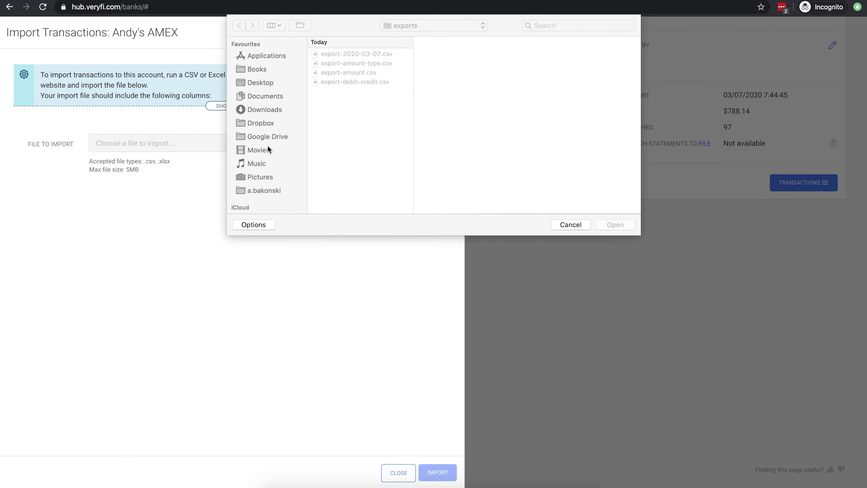
double_click(356, 55)
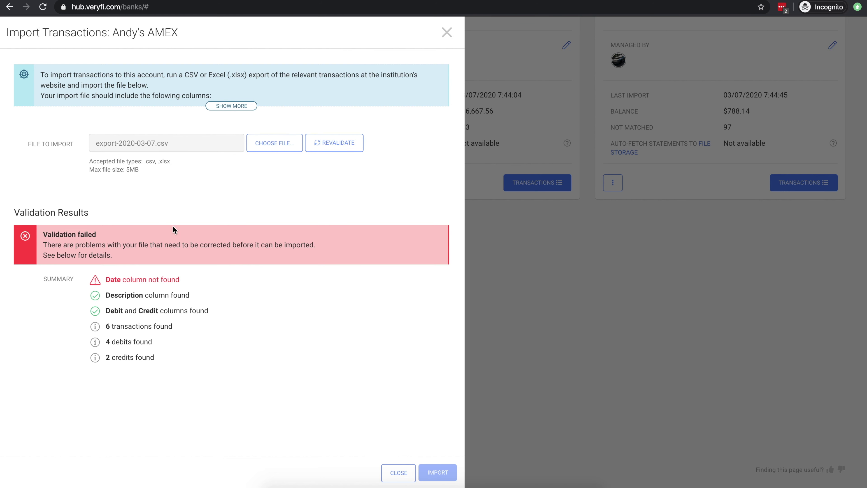
key(super+Tab)
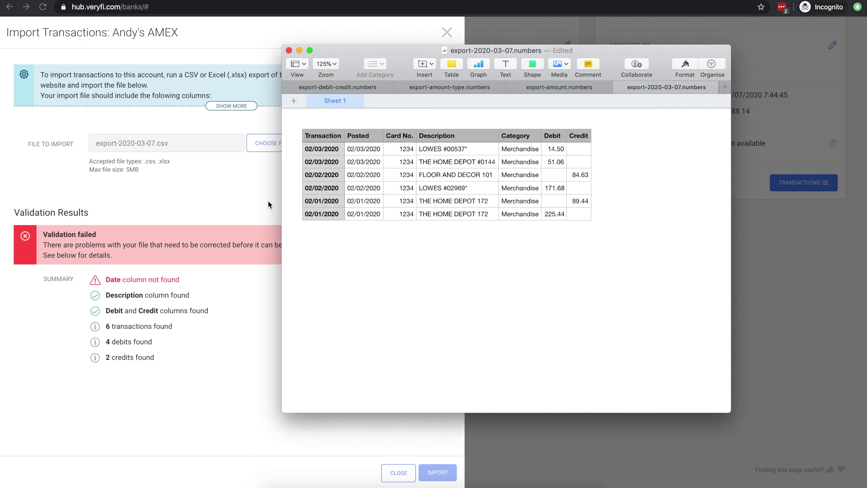
click(318, 139)
text(Date)
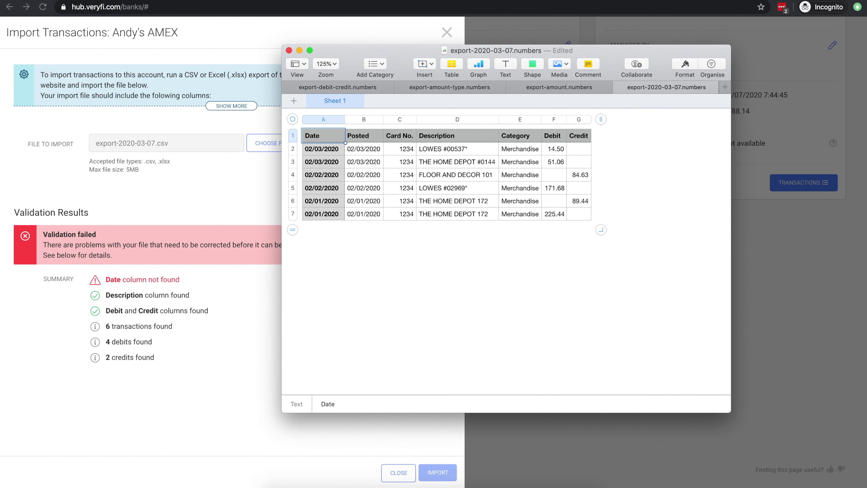
key(Return)
click(254, 185)
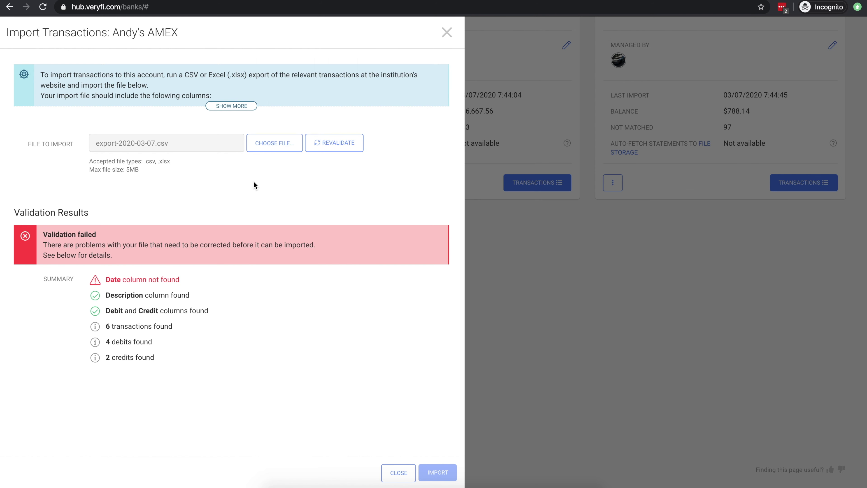
click(329, 143)
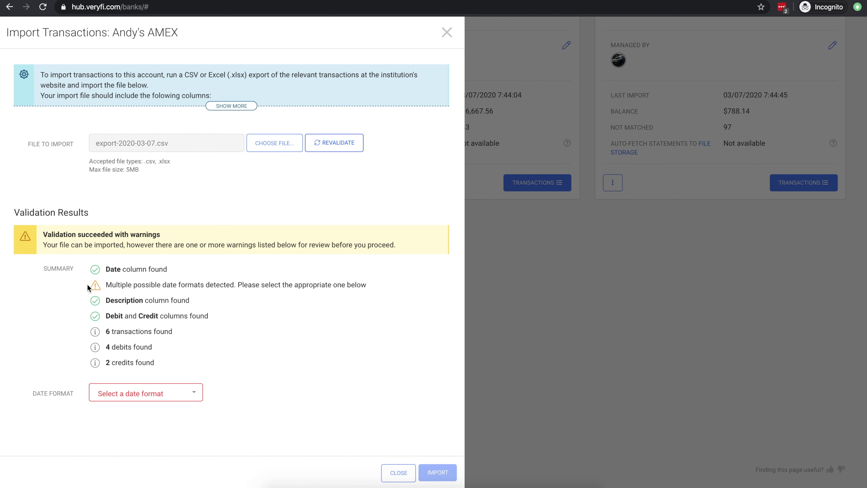
- Import the CSV into the AMEX account using the MM/DD/YYYY date format
click(155, 393)
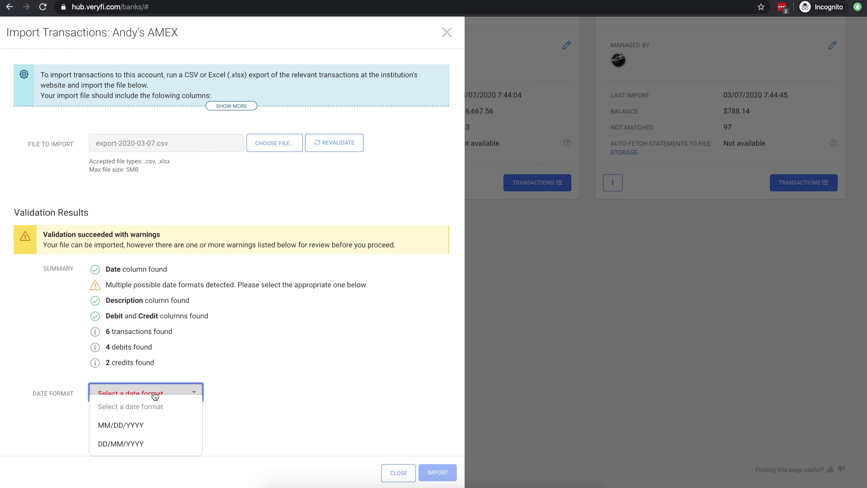
click(132, 431)
click(438, 472)
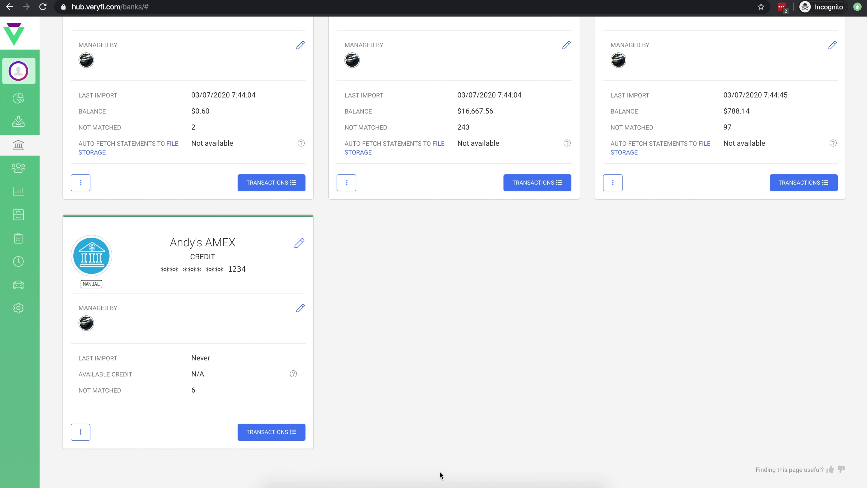
- Open the action menu on the 28 Degrees MasterCard card
scroll(439, 474, up, 6)
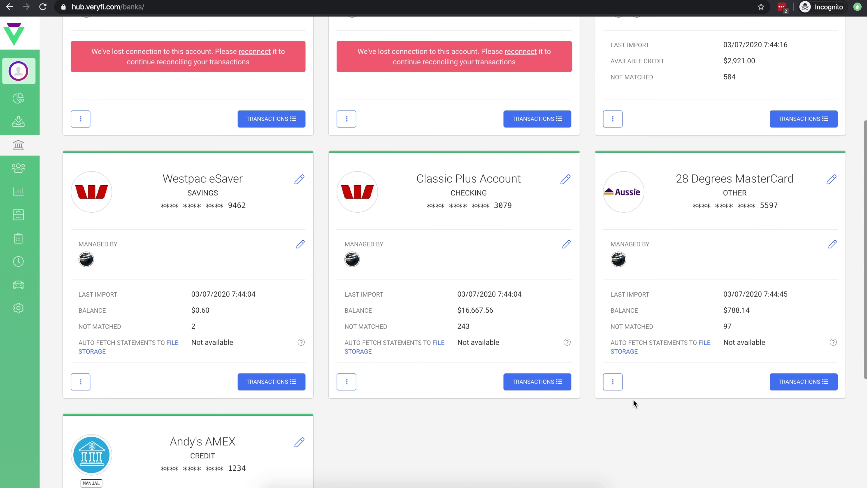
click(613, 382)
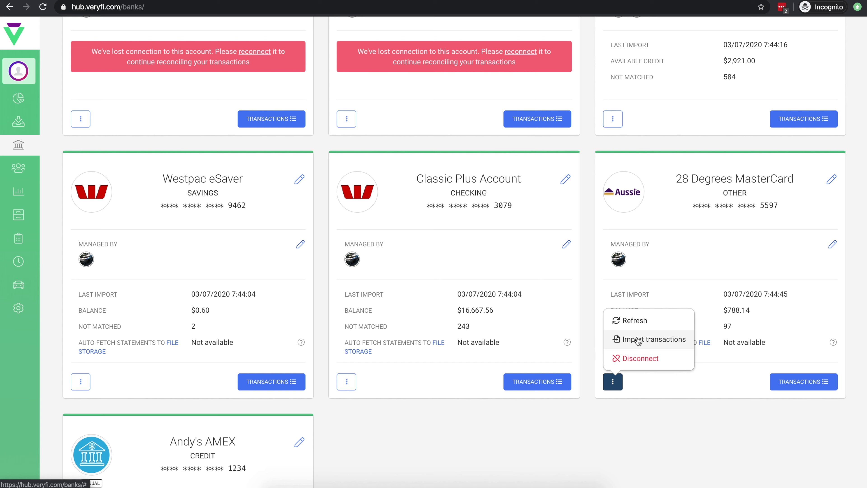
- View 28 Degrees MasterCard transactions, ticking HOME DEPOT and Qbe rows for bulk actions, then go back
click(784, 382)
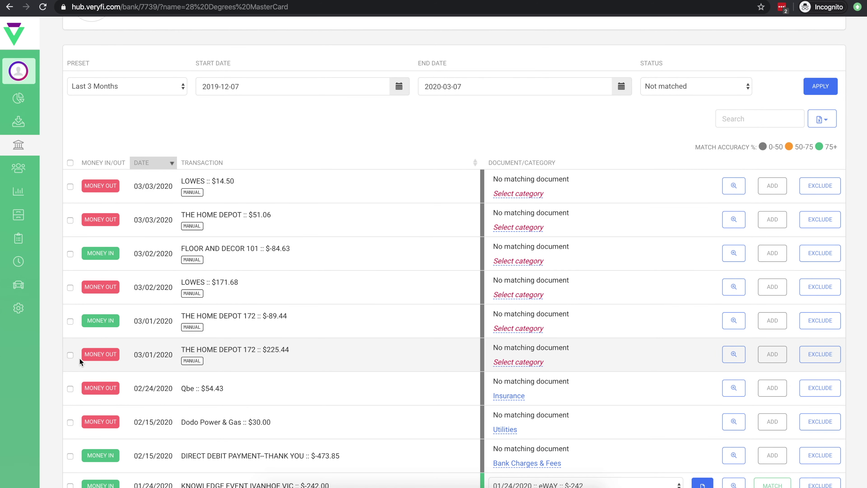
click(70, 363)
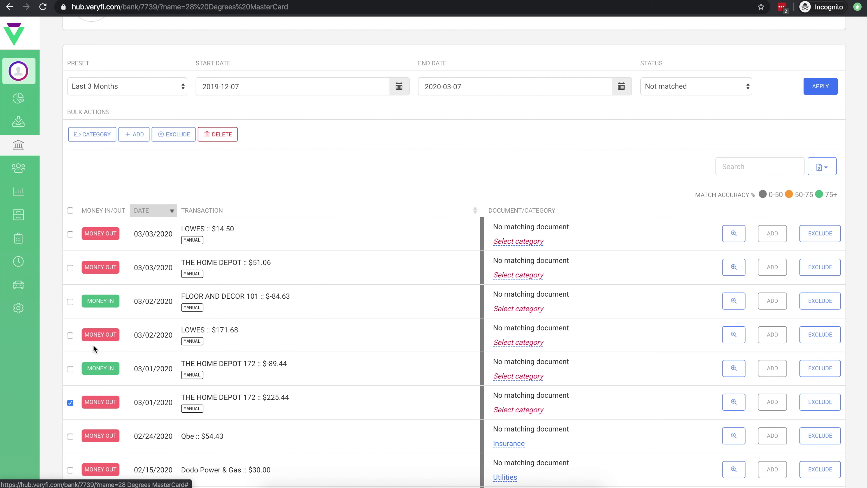
click(70, 437)
click(70, 402)
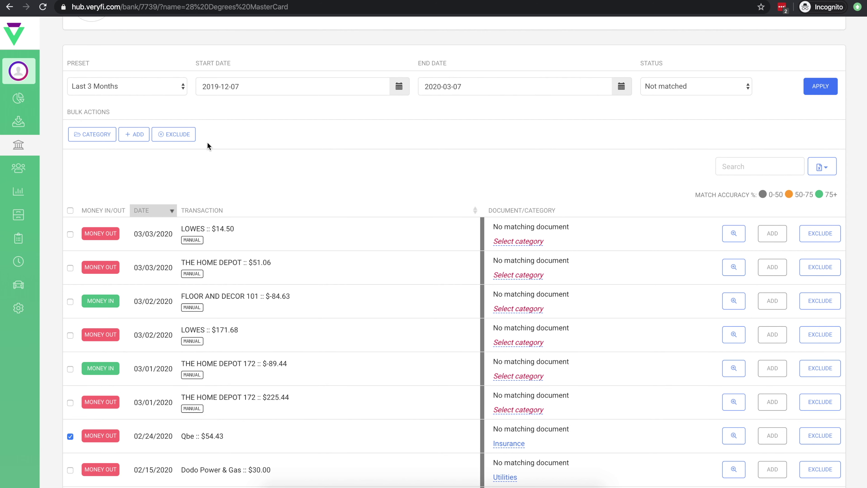
click(18, 147)
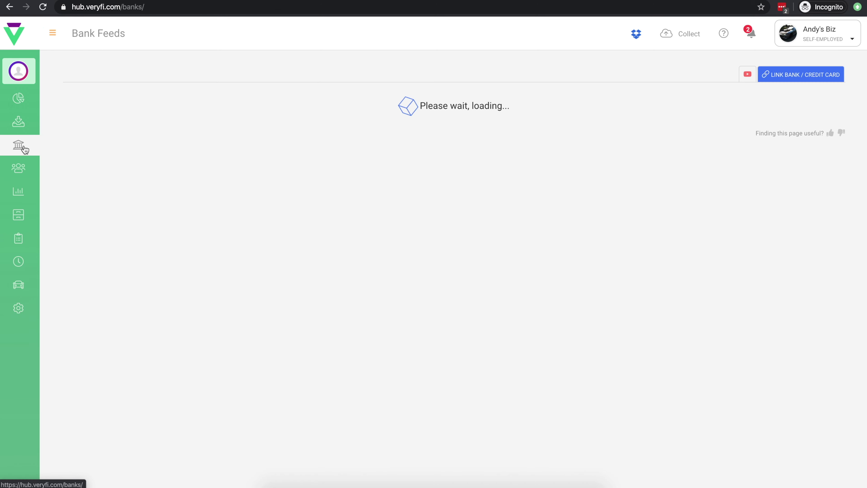
scroll(720, 411, down, 1)
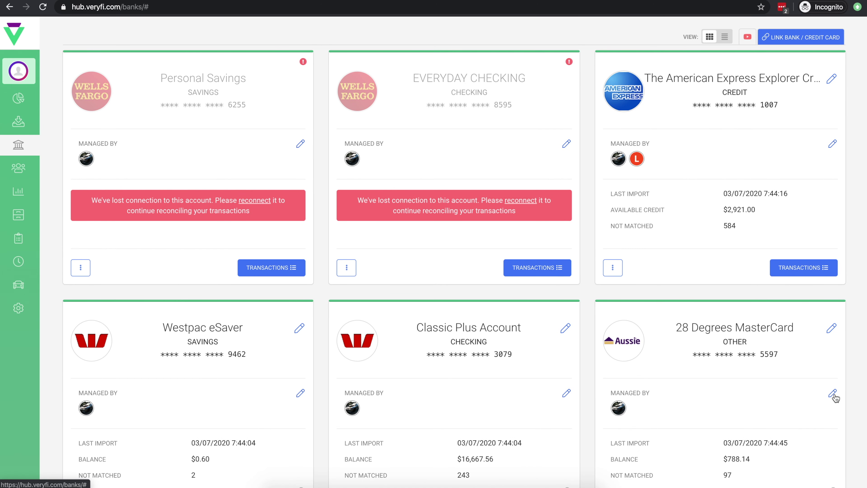
- Make the second team member a manager of the 28 Degrees MasterCard account
click(834, 394)
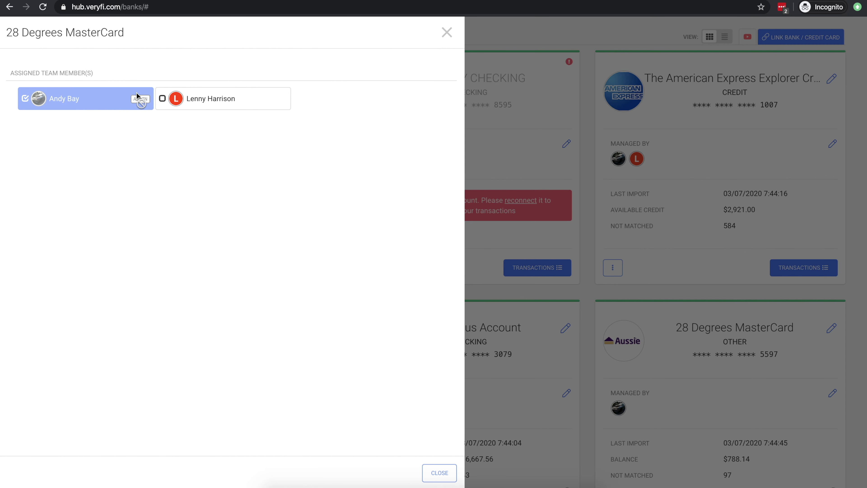
click(190, 99)
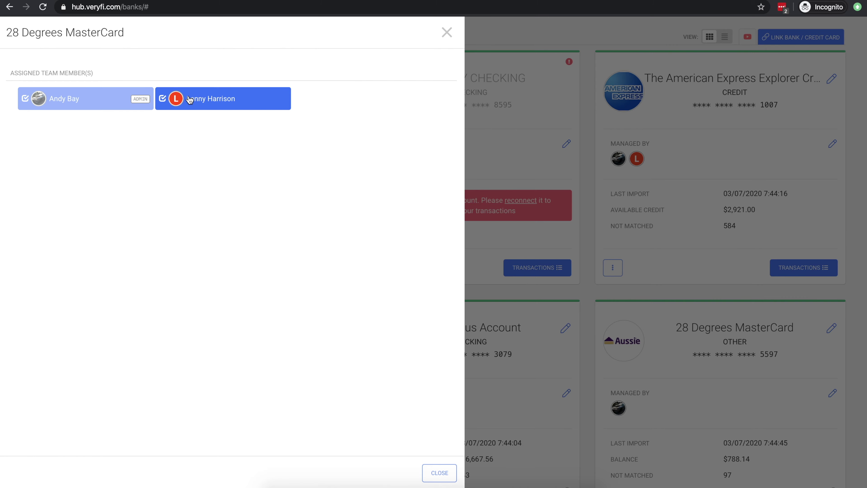
click(438, 471)
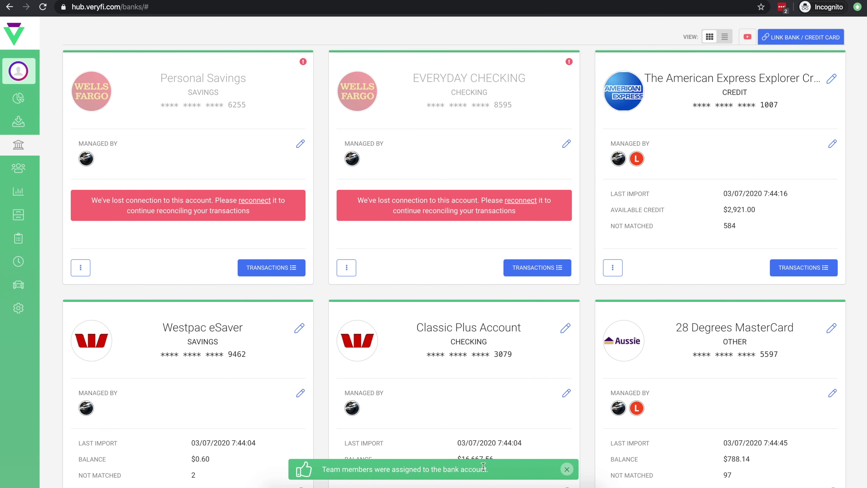